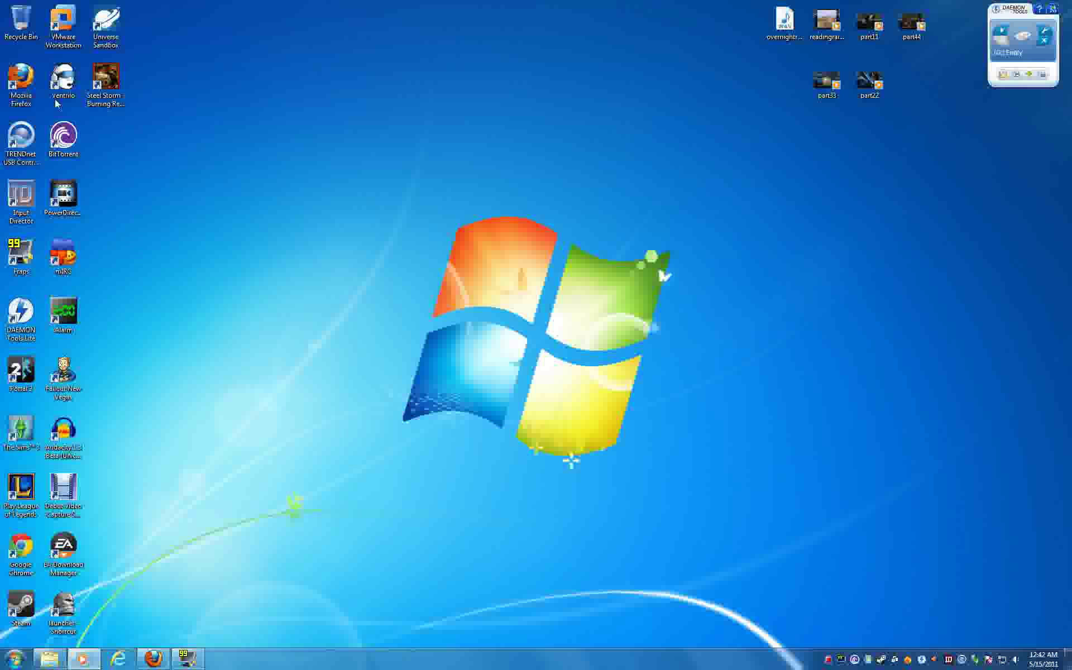
# Launch the Firefox browser from the desktop onto the iGoogle home page
pyautogui.click(67, 86)
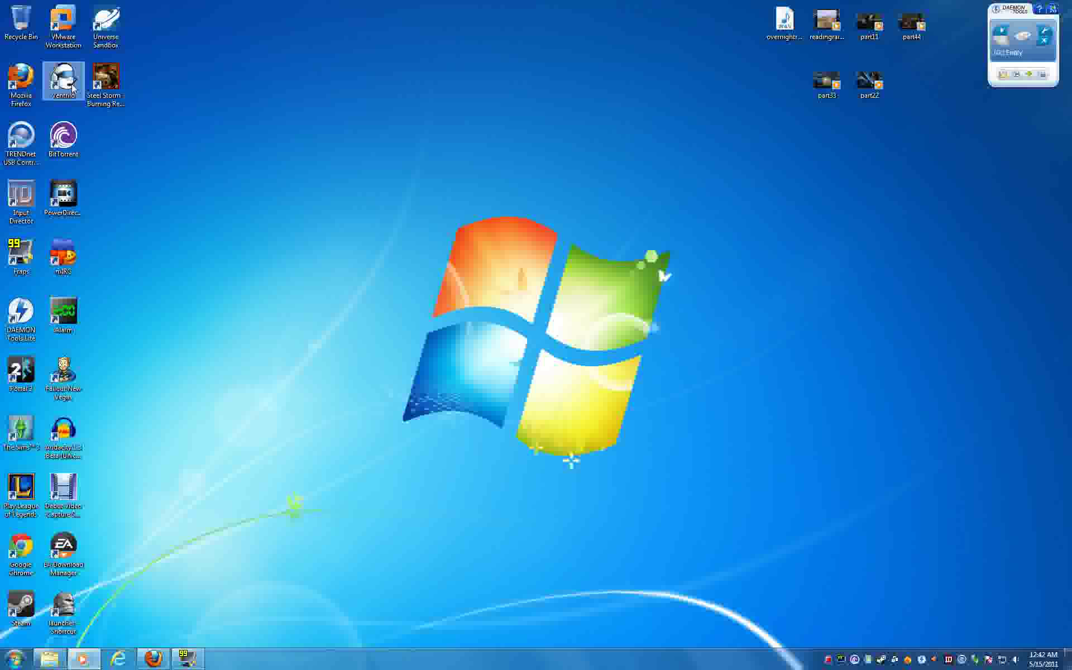
pyautogui.click(4, 78)
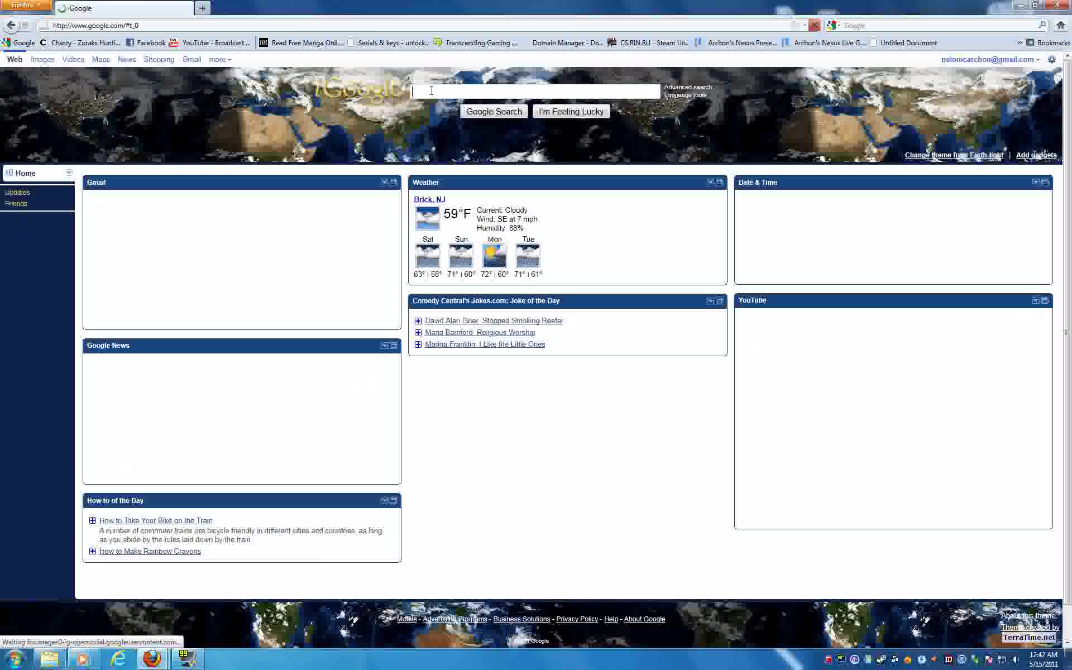
pyautogui.write('vent')
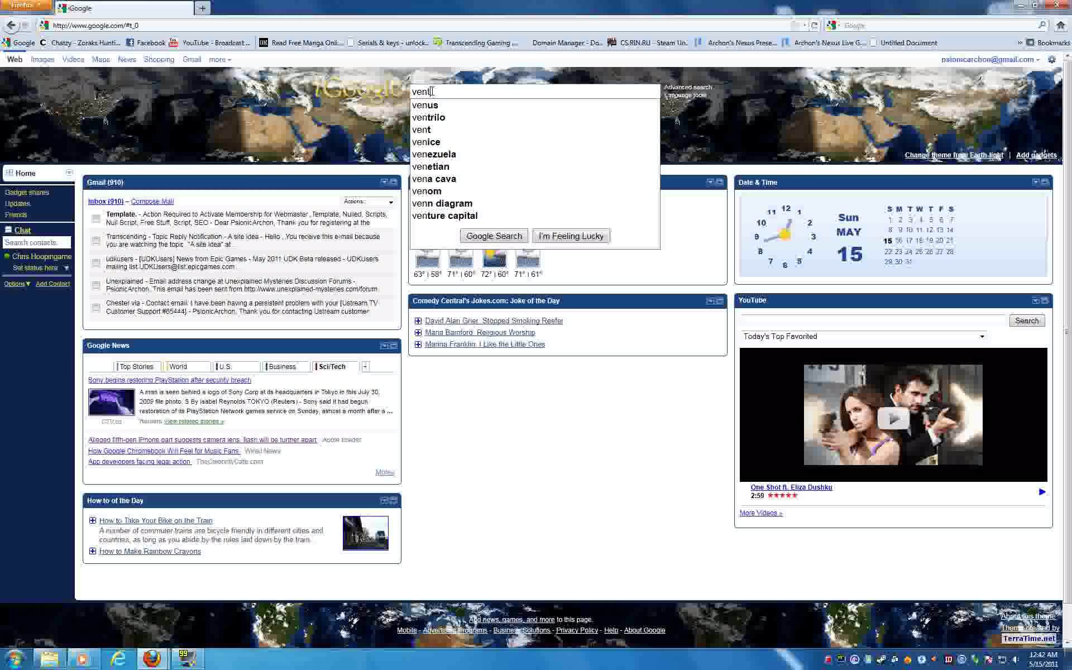
# Run the search for 'vent' and follow the Ventrilo Download result
pyautogui.press('Return')
pyautogui.click(362, 126)
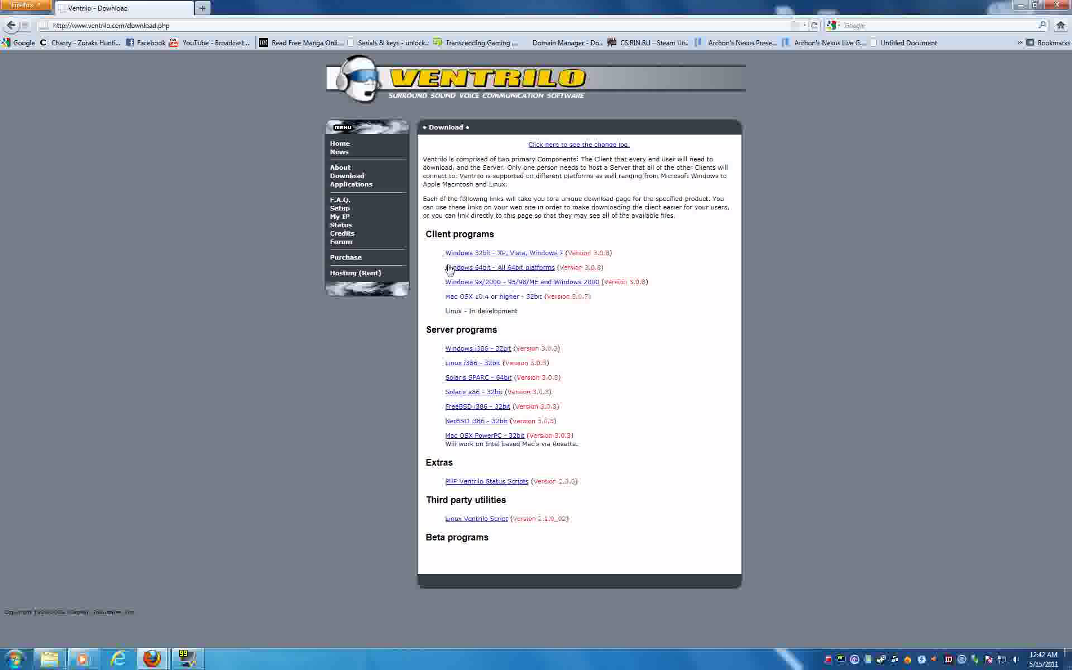
# Download the Windows 32-bit Ventrilo client installer, accepting the license terms and saving the file
pyautogui.click(498, 259)
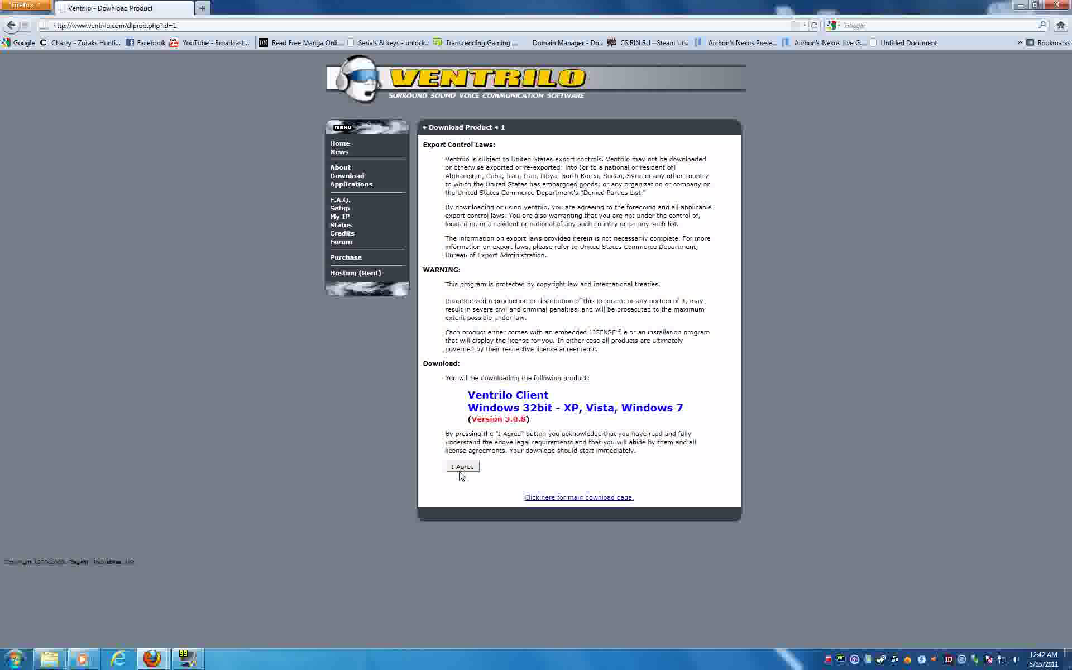
pyautogui.click(462, 468)
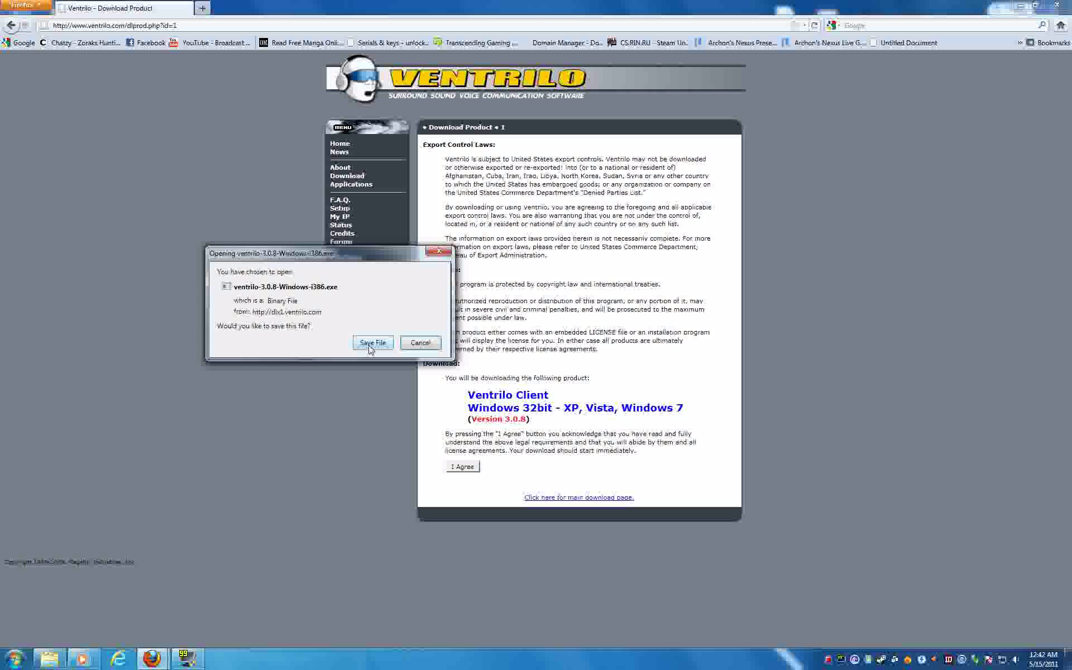
pyautogui.click(373, 343)
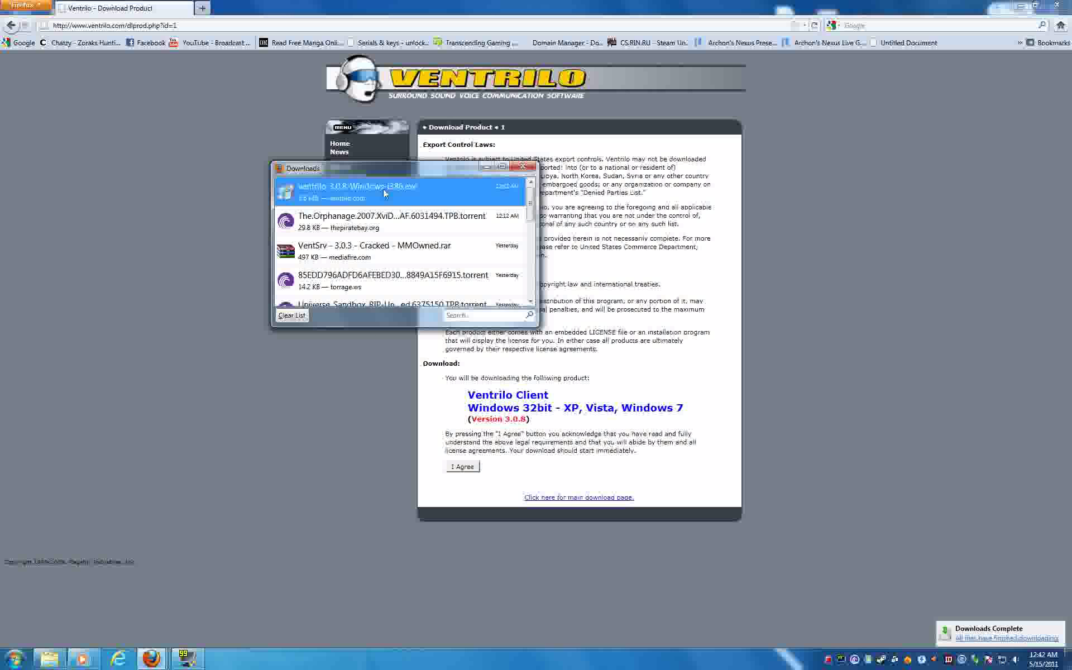
# Handle the downloaded installer's security warning, then close Downloads to return to the desktop
pyautogui.doubleClick(383, 188)
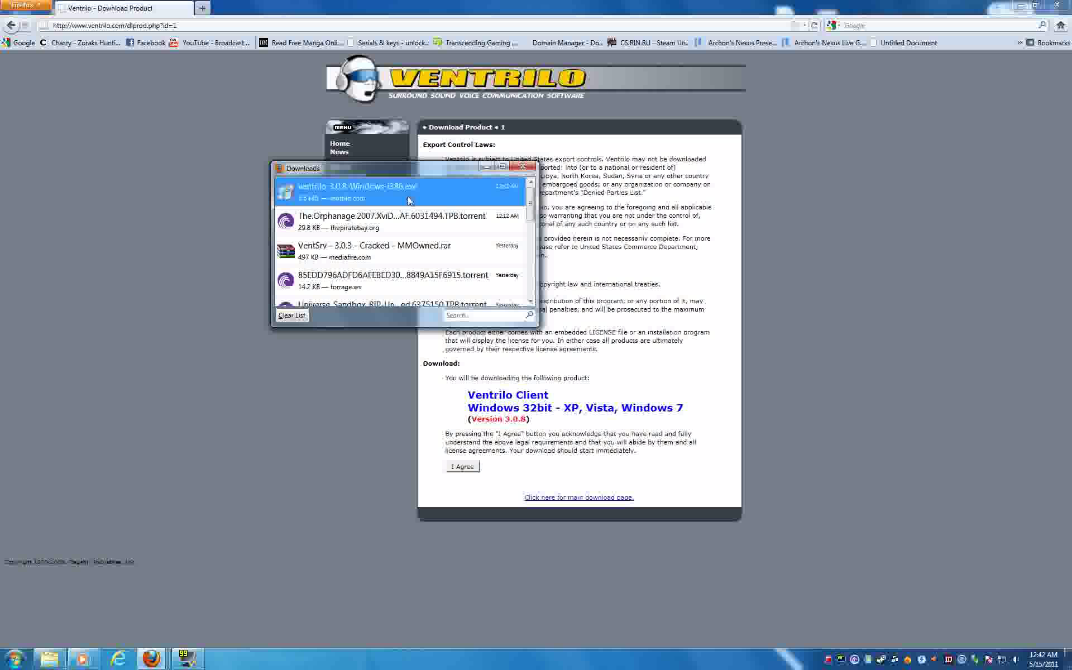
pyautogui.doubleClick(409, 200)
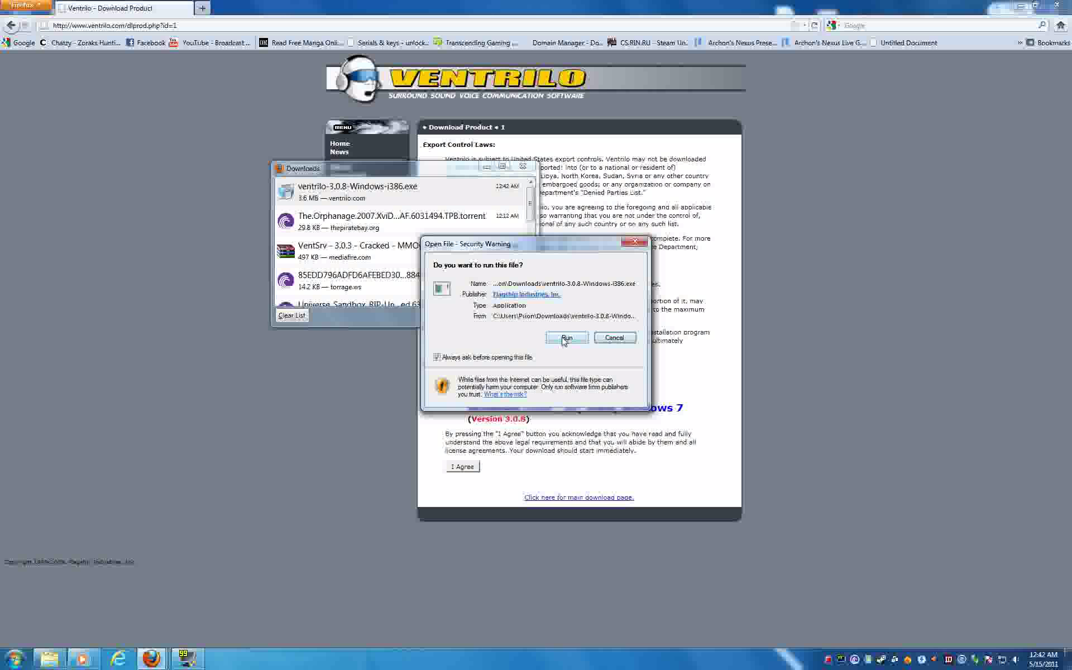
pyautogui.click(565, 338)
pyautogui.click(613, 340)
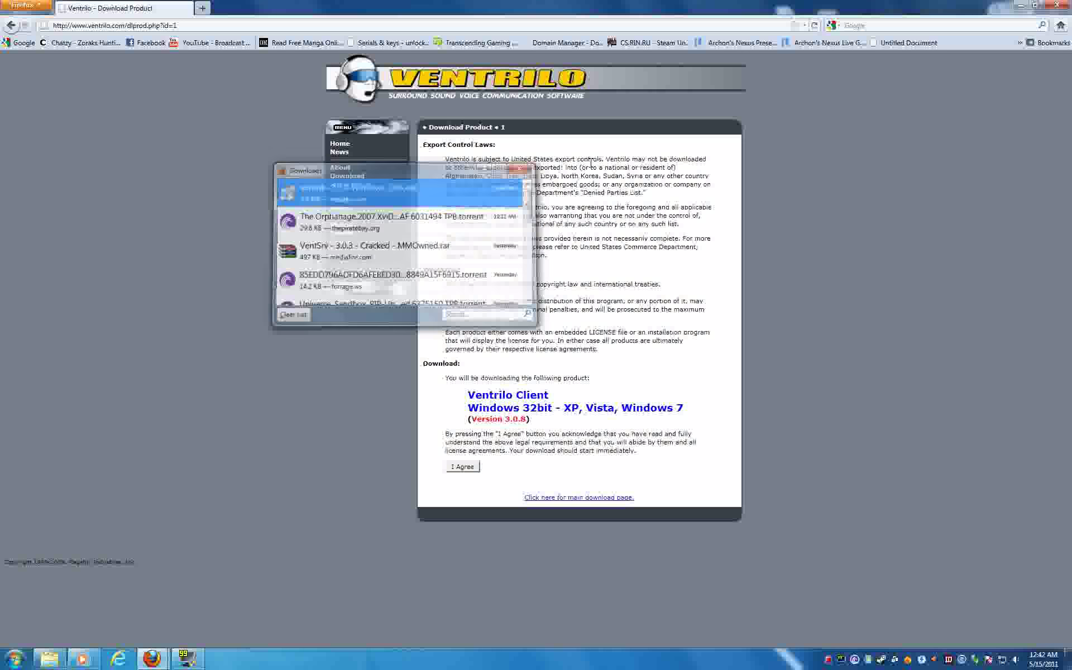
pyautogui.click(1023, 6)
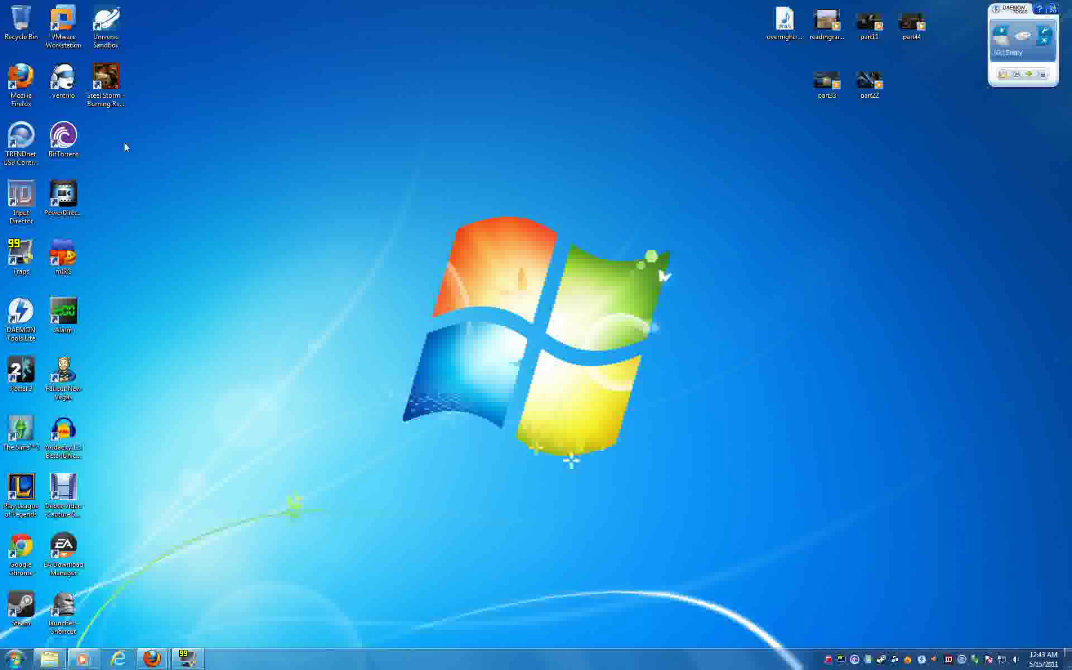
# Position the Ventrilo window and bring up the user name setup
pyautogui.moveTo(659, 181)
pyautogui.mouseDown()
pyautogui.moveTo(458, 185)
pyautogui.moveTo(413, 173)
pyautogui.moveTo(257, 184)
pyautogui.mouseUp()
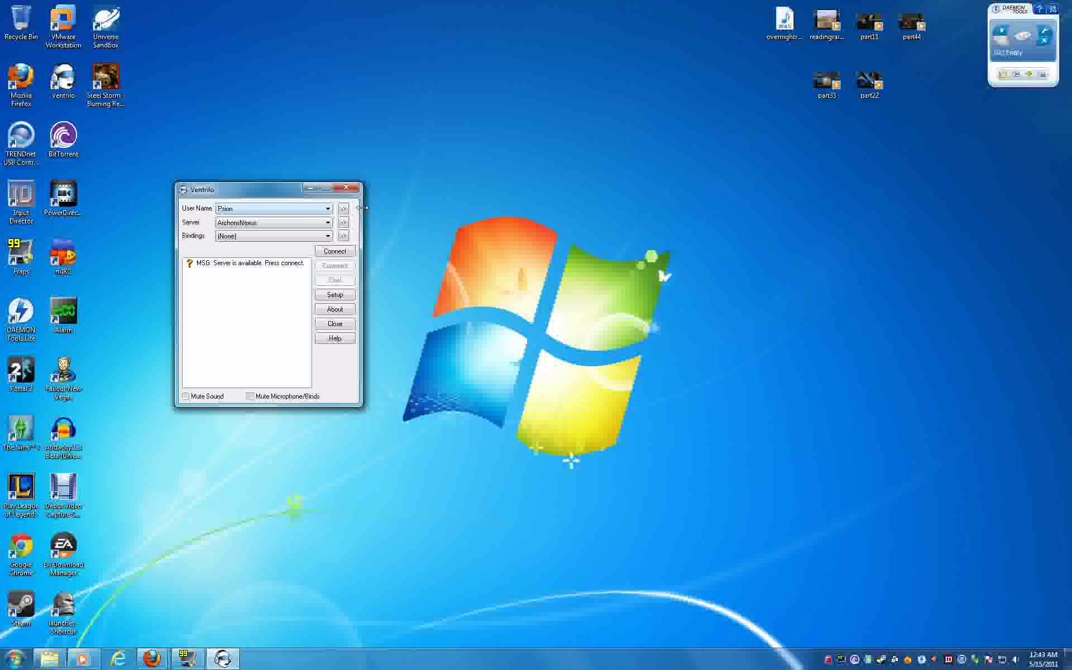
pyautogui.click(242, 223)
pyautogui.click(342, 212)
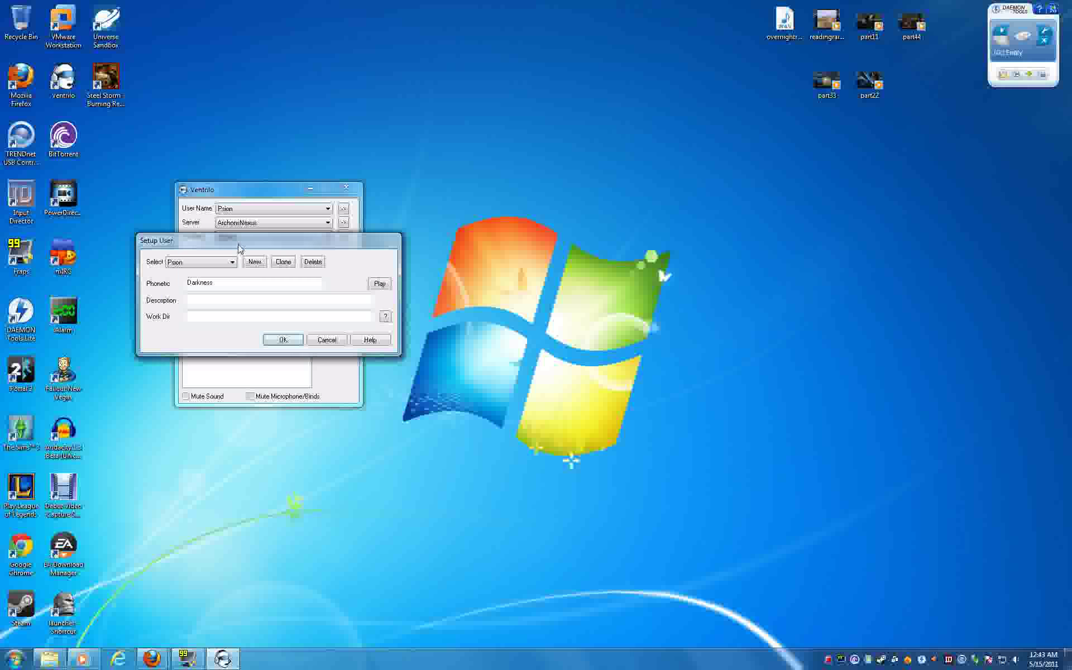
pyautogui.moveTo(252, 245); pyautogui.dragTo(465, 266)
# Create a new user profile named Random and keep it as the active user name
pyautogui.click(456, 276)
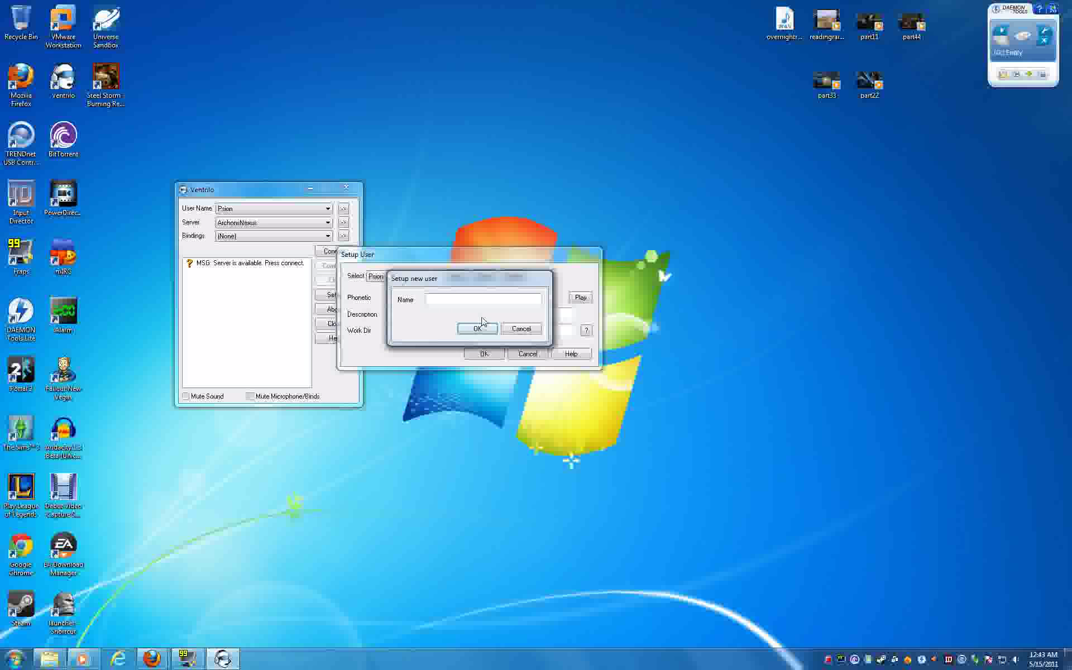
pyautogui.write('Random')
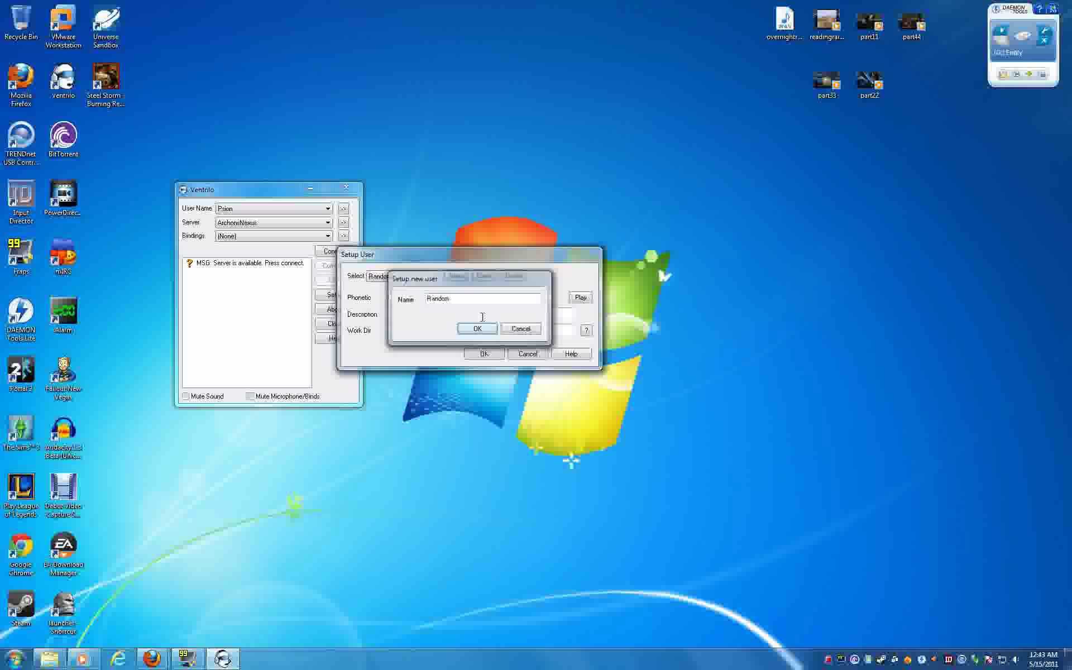
pyautogui.click(480, 326)
pyautogui.click(500, 352)
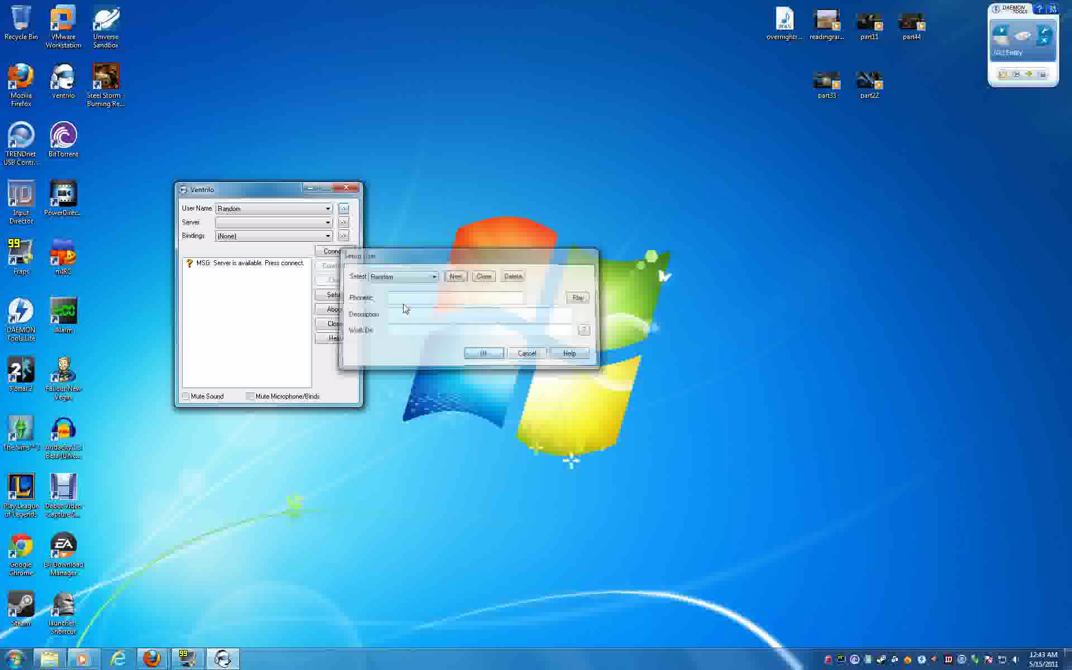
pyautogui.click(320, 225)
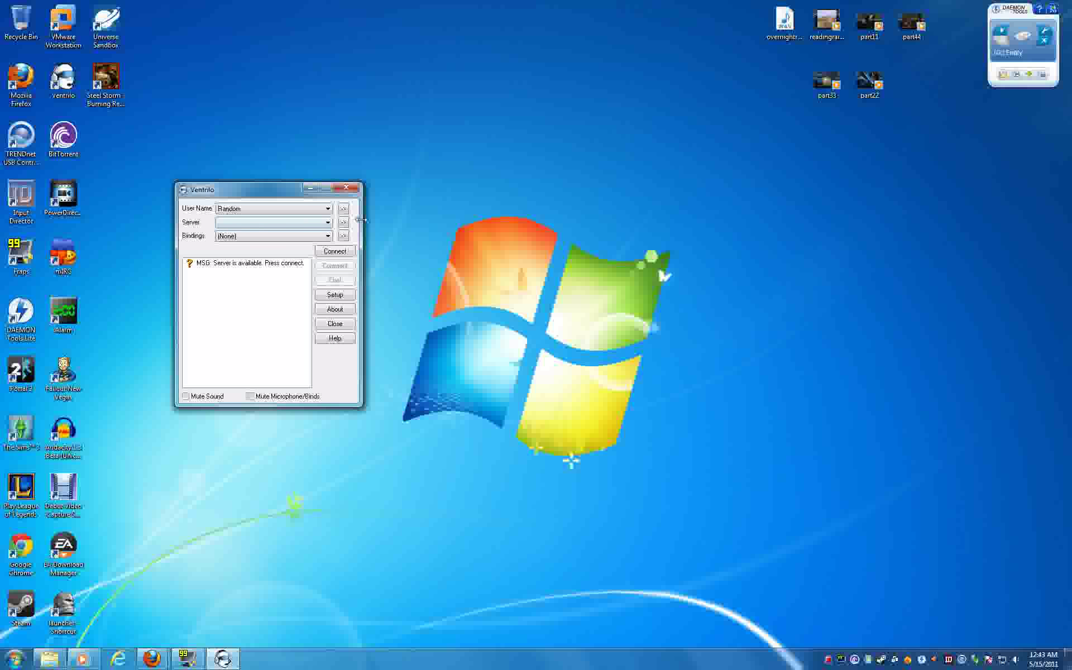
# Start a new server entry in the Connection Editor named archonsnexus
pyautogui.click(343, 223)
pyautogui.moveTo(251, 186); pyautogui.dragTo(539, 231)
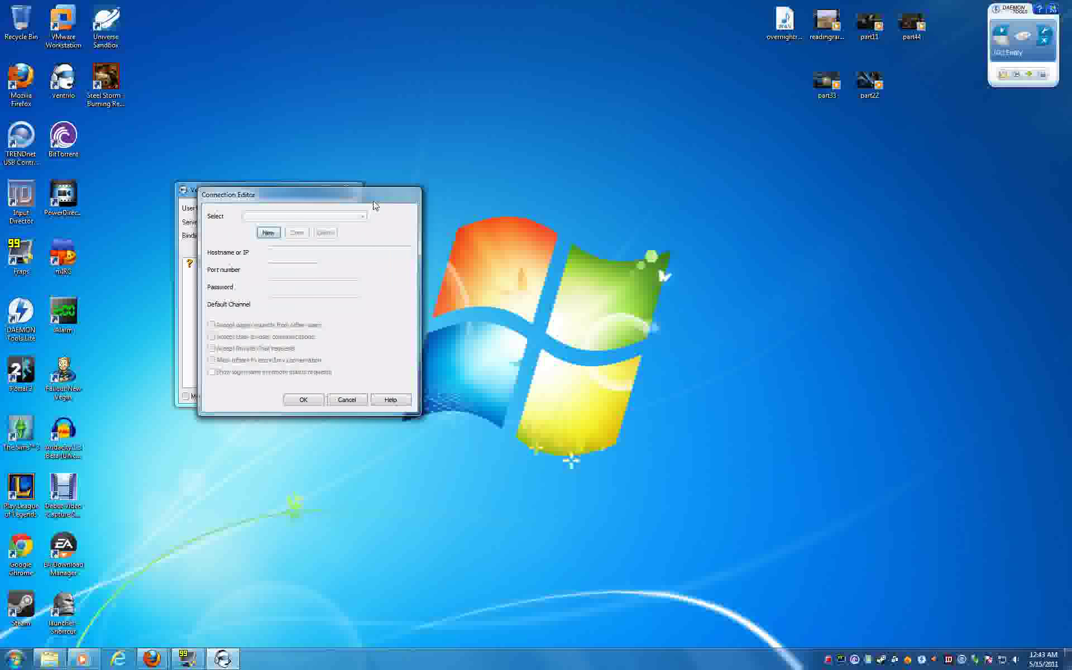
pyautogui.click(516, 270)
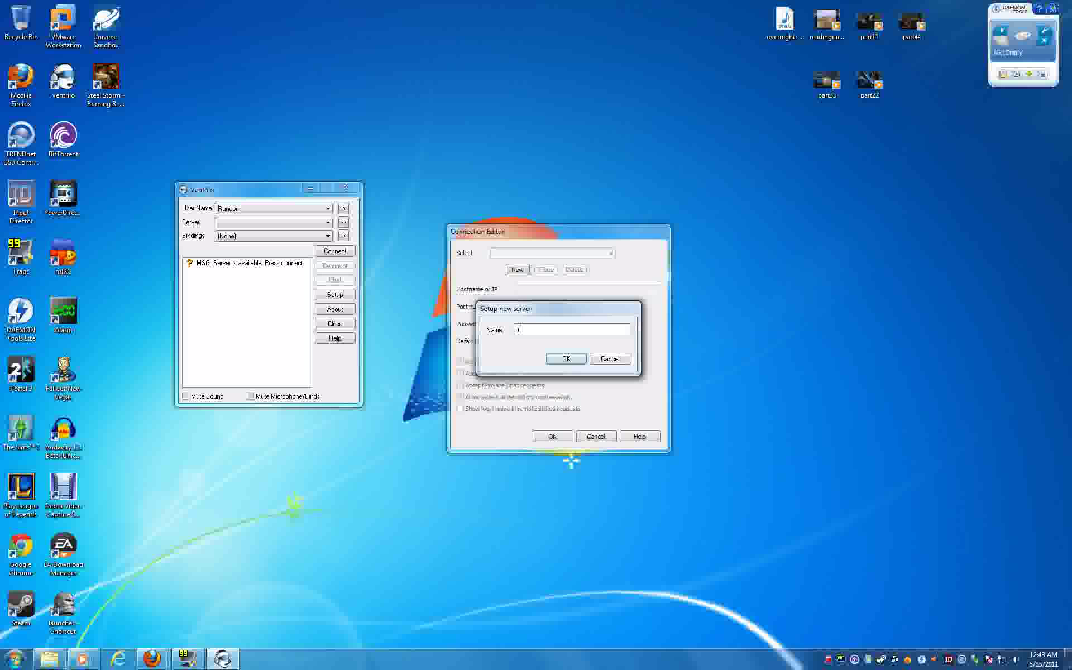
pyautogui.write('rchonsnexus')
pyautogui.press('Return')
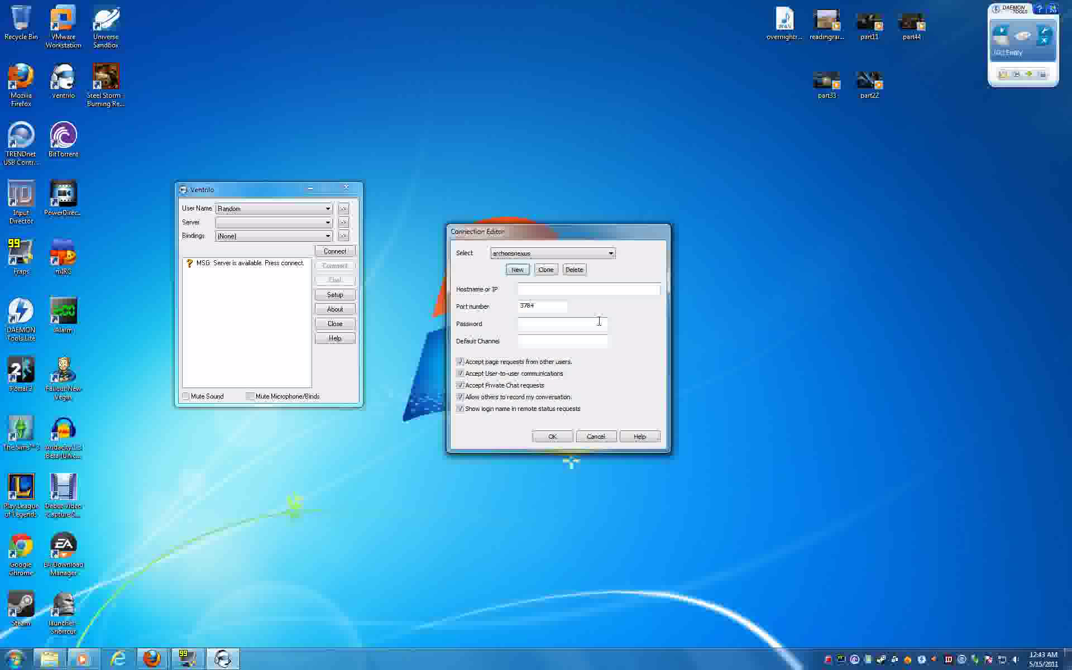
# Set hostname archonsnexus.net, keep port 3784 with no password, and save the server entry
pyautogui.click(549, 285)
pyautogui.write('a')
pyautogui.write('nene')
pyautogui.doubleClick(587, 289)
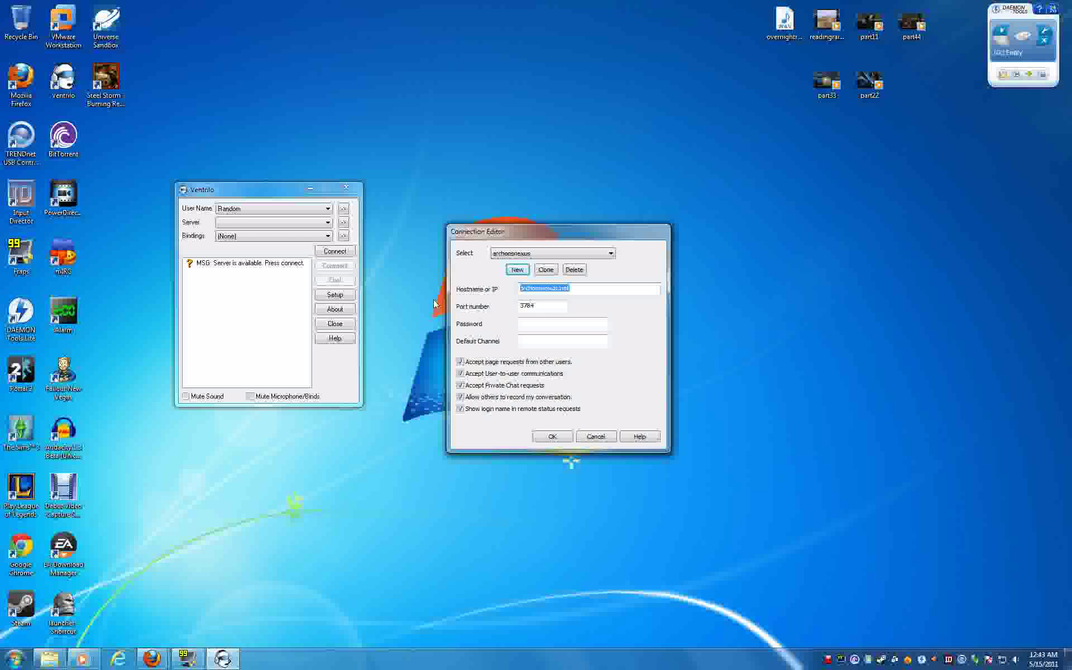
pyautogui.doubleClick(551, 305)
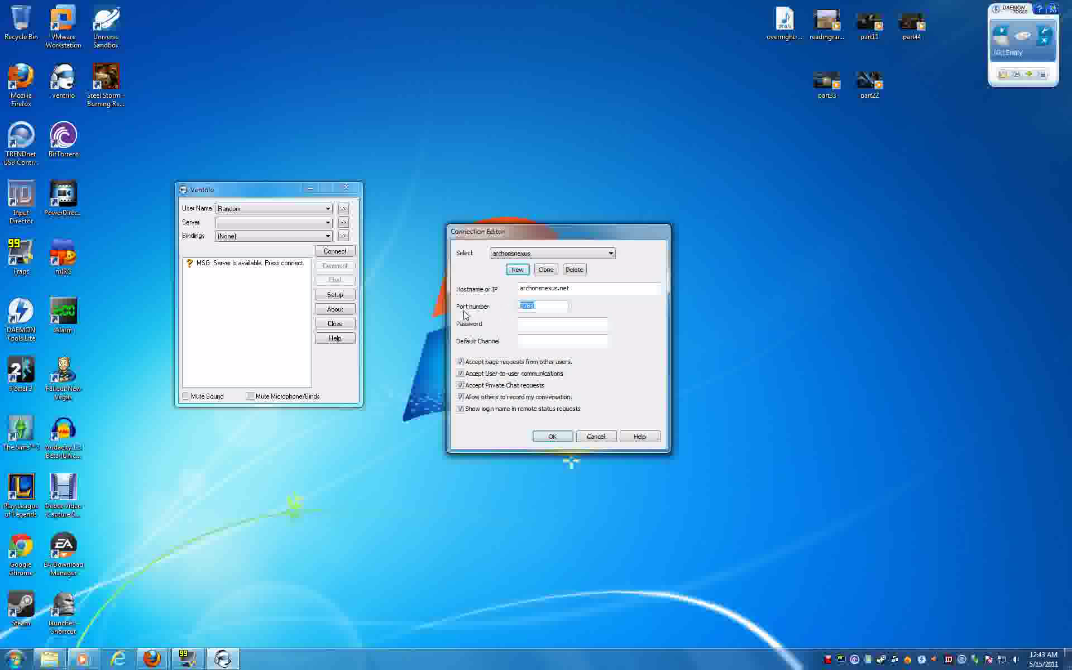
pyautogui.click(552, 304)
pyautogui.click(553, 325)
pyautogui.click(578, 326)
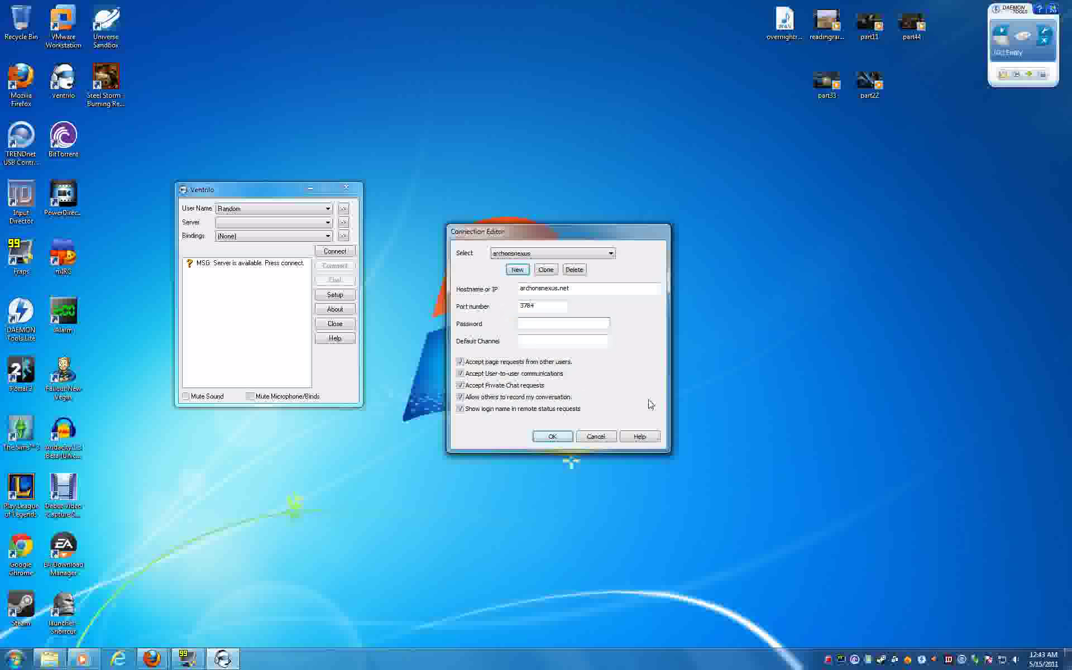
pyautogui.click(552, 437)
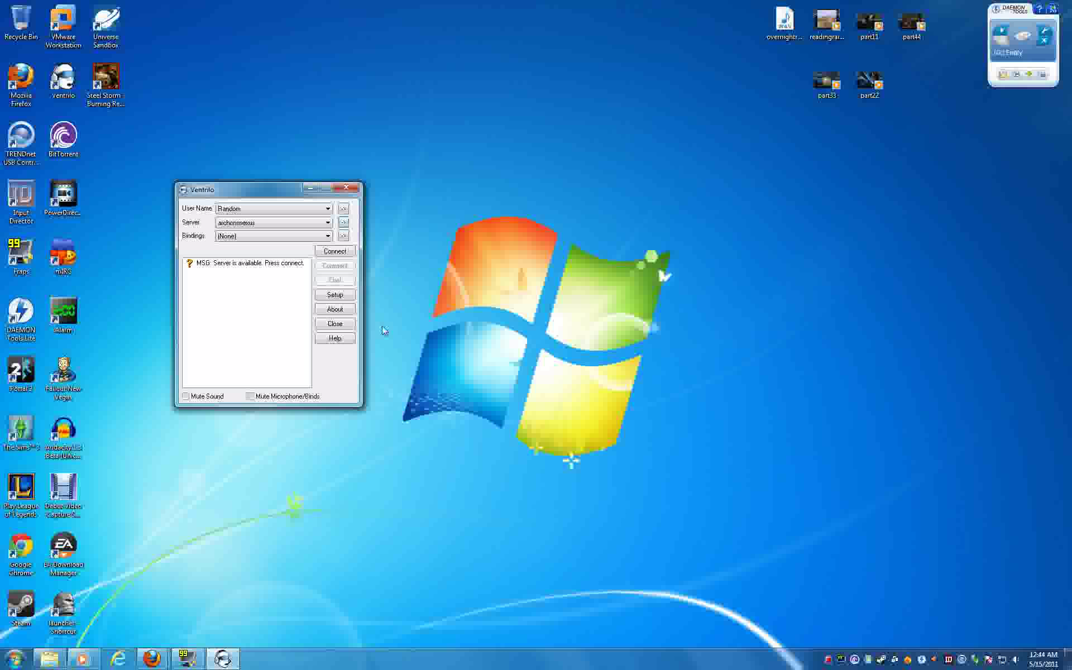
# Connect to the archonsnexus server so its channels and users appear
pyautogui.click(335, 250)
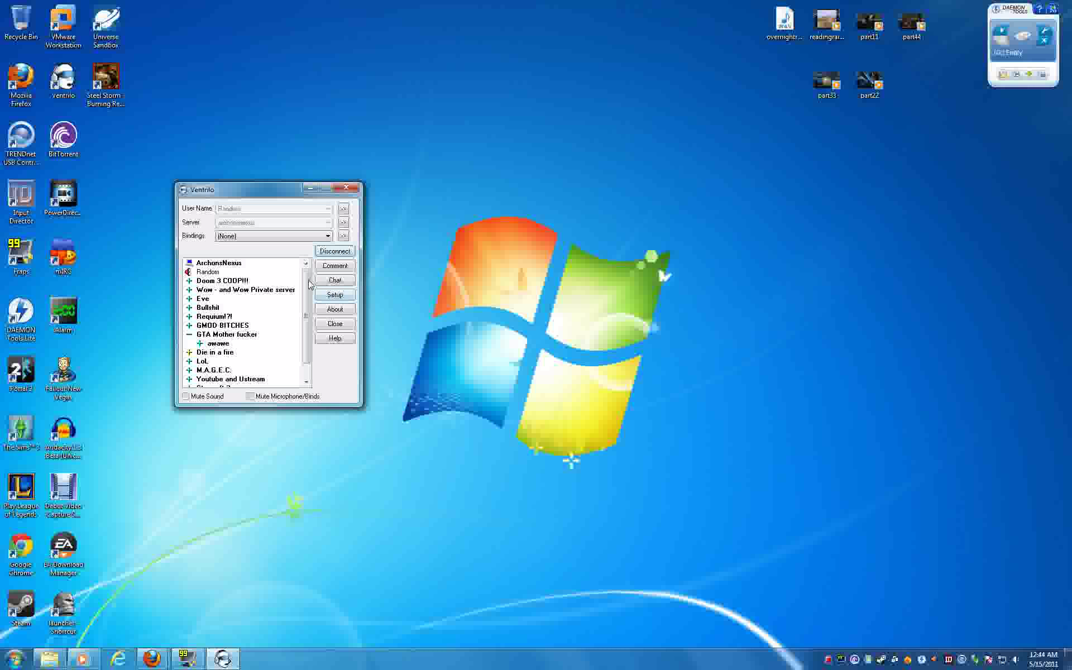
pyautogui.scroll(-1, 306, 281)
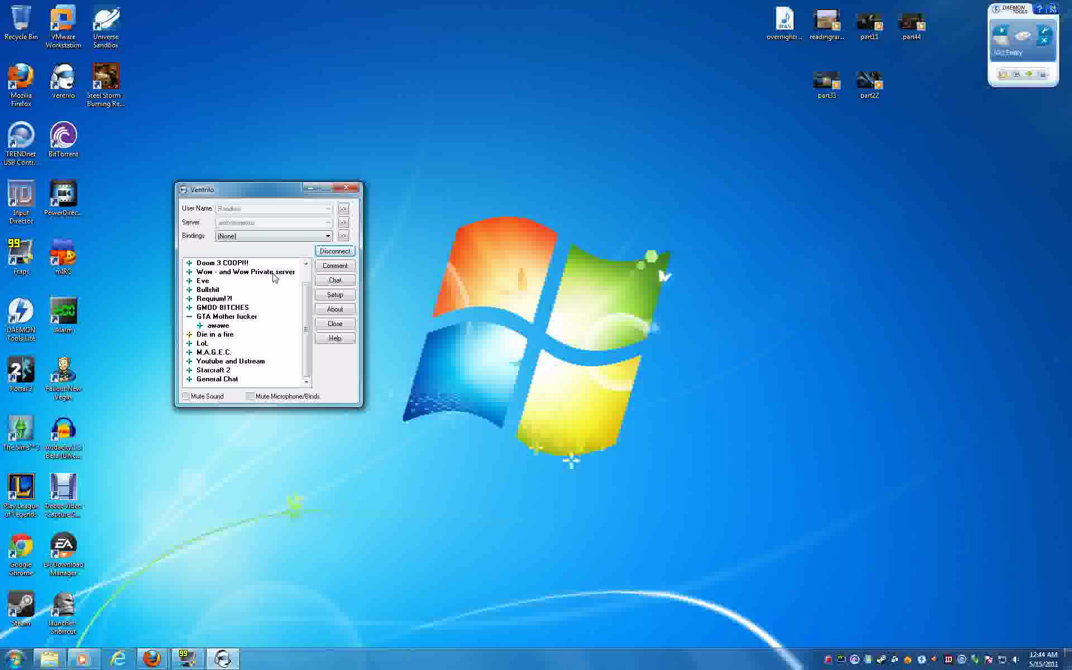
pyautogui.scroll(1, 308, 330)
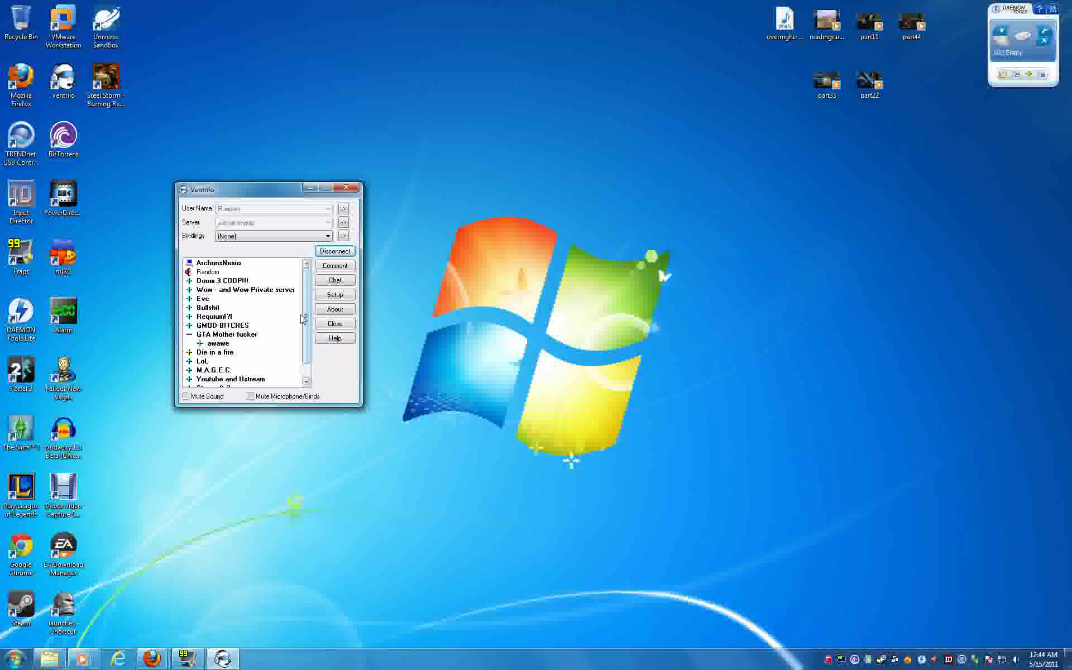
pyautogui.scroll(-1, 304, 320)
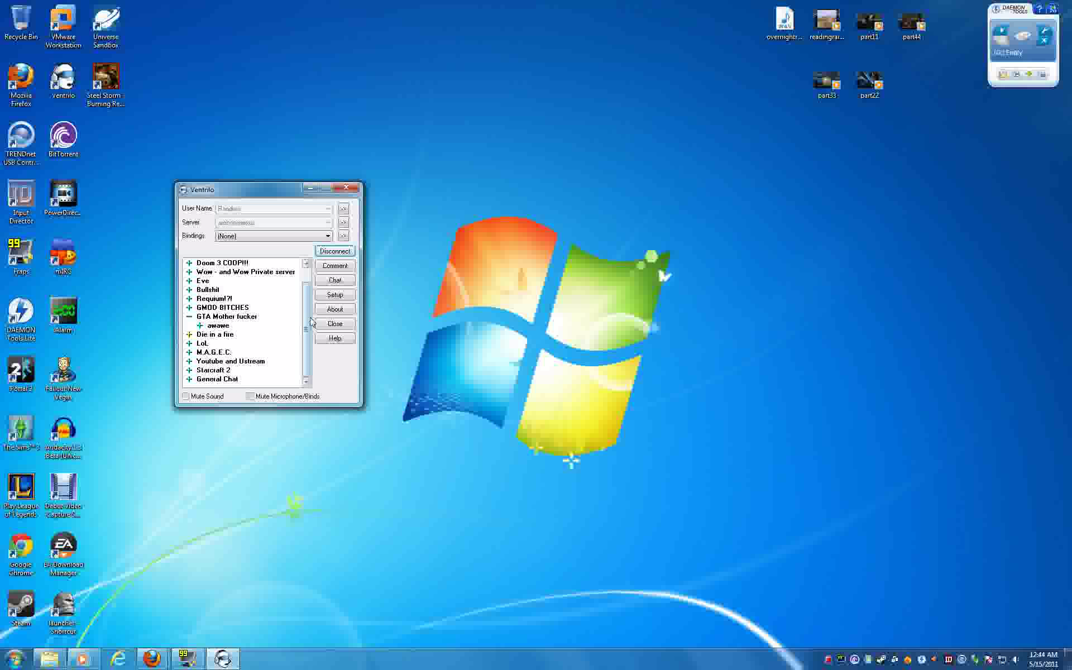